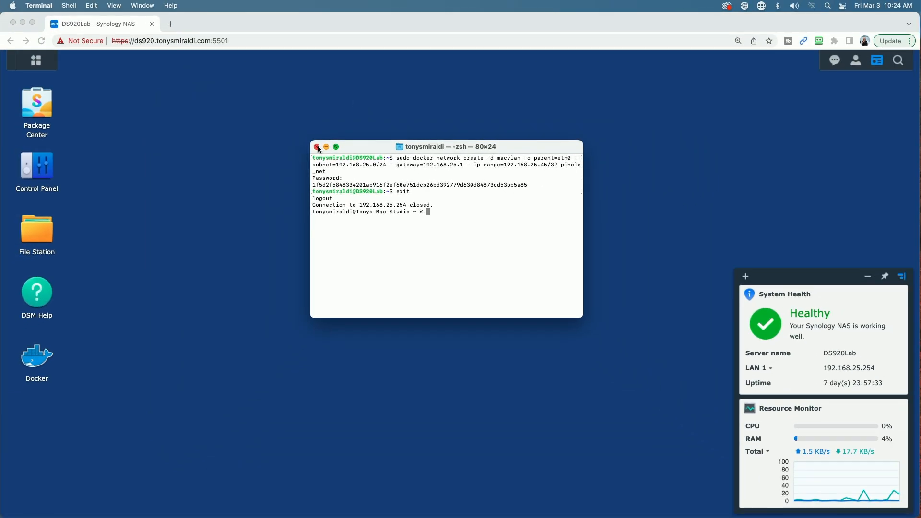
Close the Terminal window now that the pihole_net macvlan network exists
{"action": "left_click", "coordinate": [317, 148]}
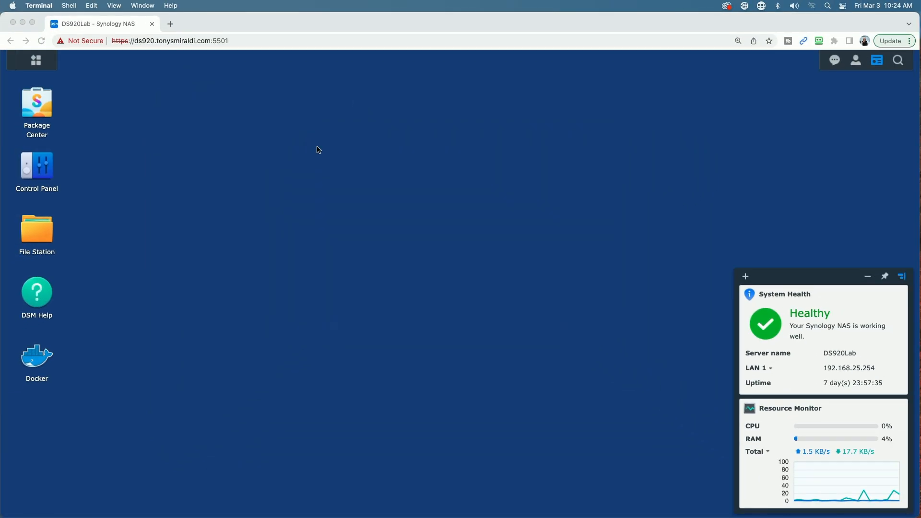
Disable the SSH service in Control Panel's Terminal & SNMP settings
{"action": "left_click", "coordinate": [40, 172]}
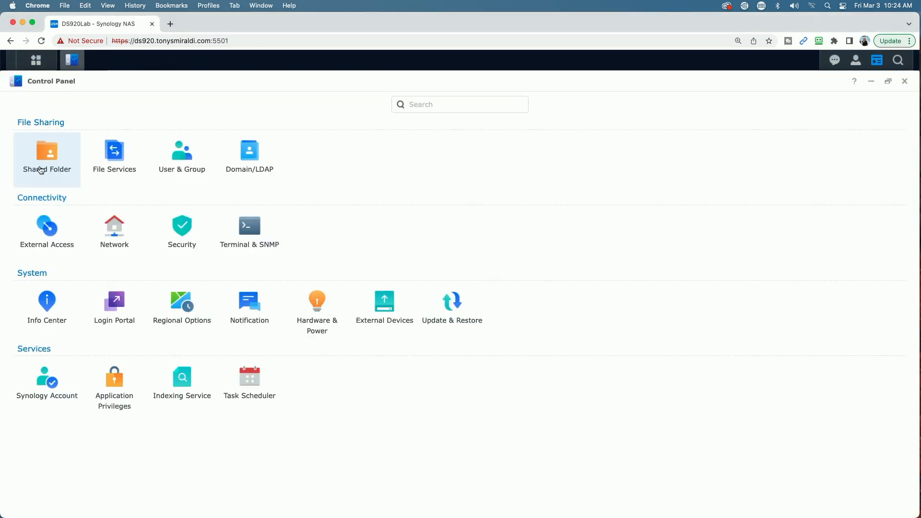
{"action": "left_click", "coordinate": [252, 231]}
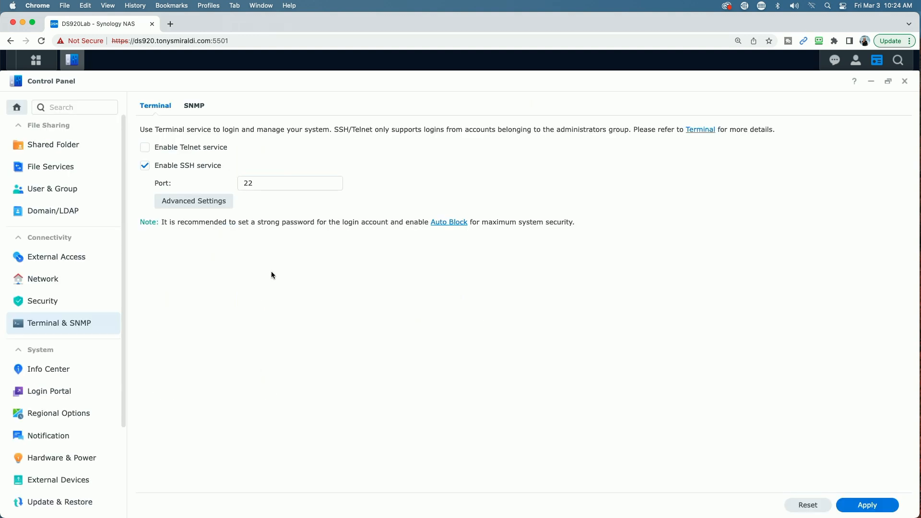
{"action": "left_click", "coordinate": [144, 165]}
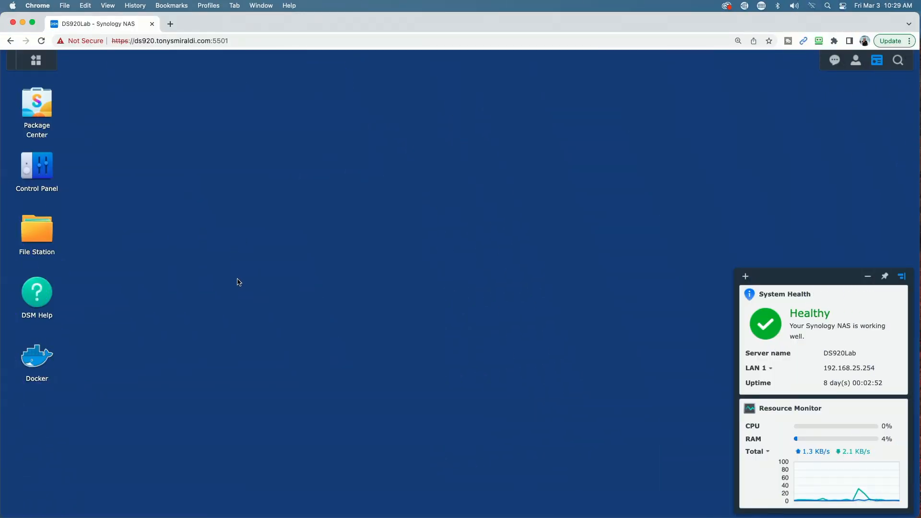
Start a new Docker network named ph_bridge
{"action": "left_click", "coordinate": [35, 357]}
{"action": "left_click", "coordinate": [166, 211]}
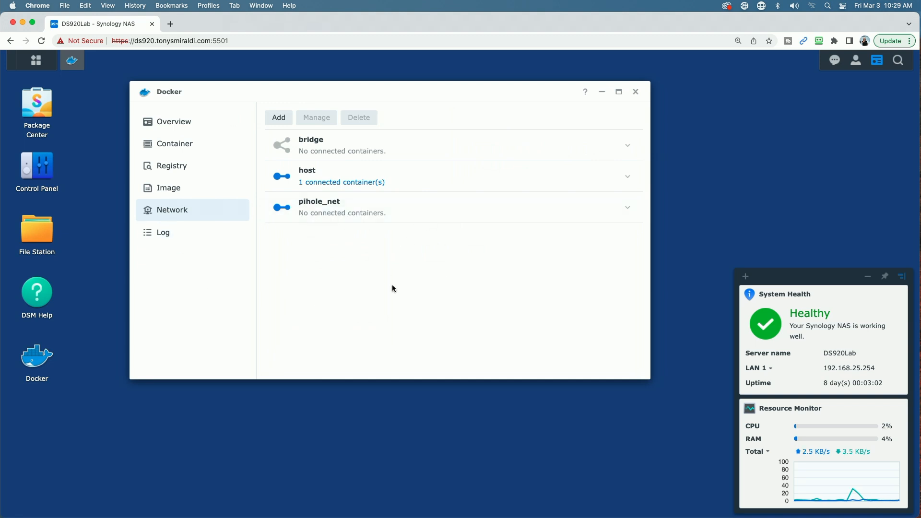
{"action": "left_click", "coordinate": [279, 118]}
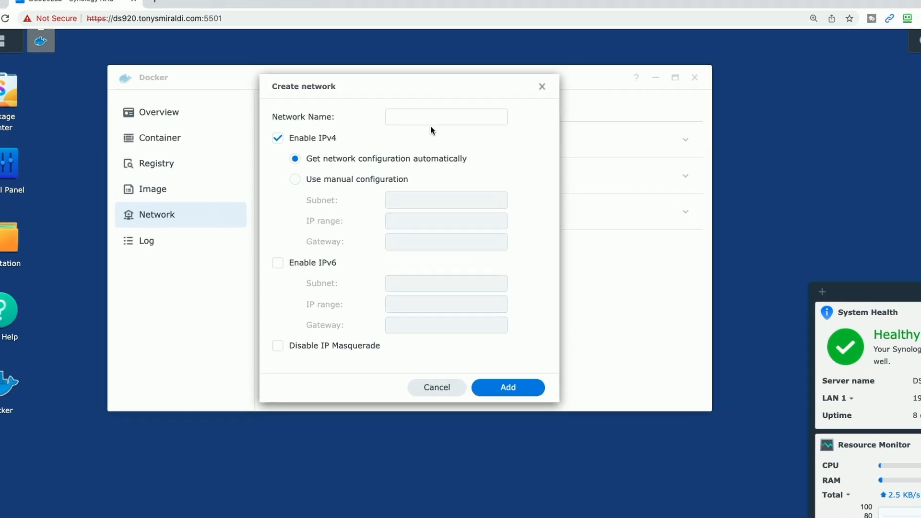
{"action": "left_click", "coordinate": [386, 126]}
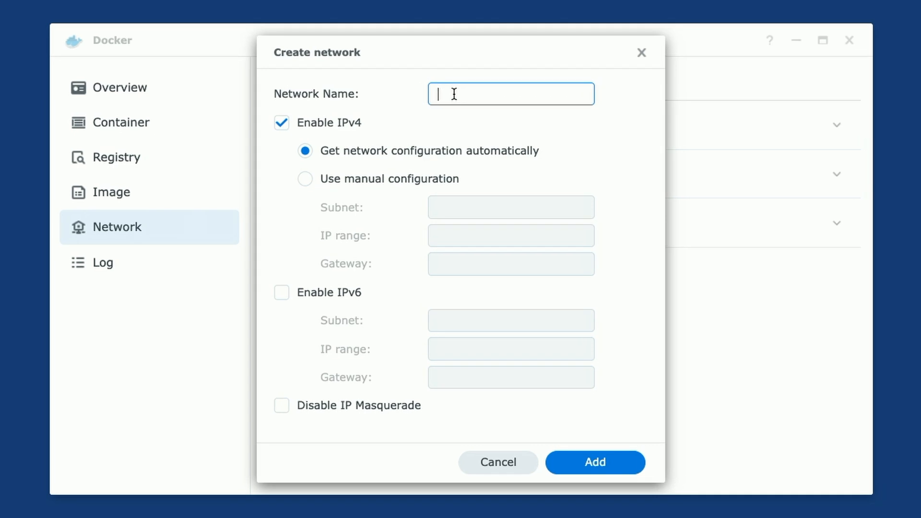
{"action": "type", "text": "ph_bridge"}
Set manual IPv4: subnet 192.168.70.0/24, IP range 192.168.70.2/32, gateway 192.168.70.1
{"action": "left_click", "coordinate": [305, 179]}
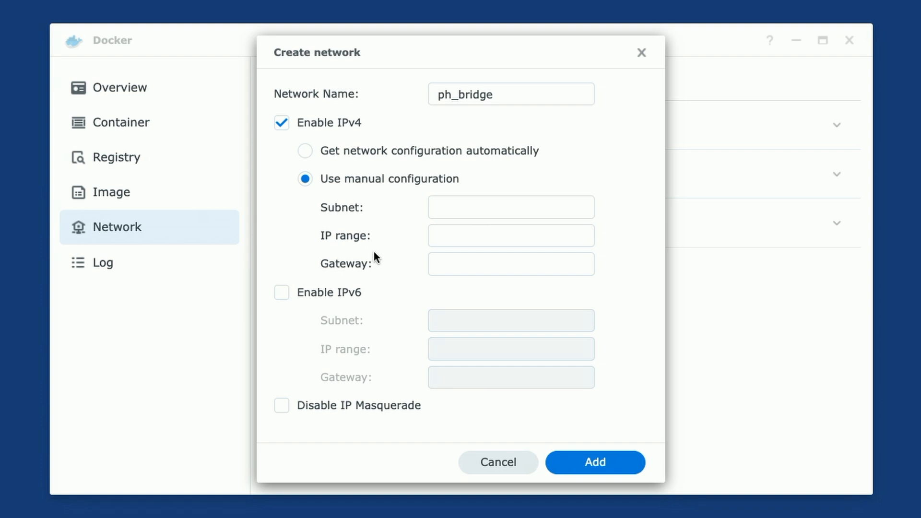
{"action": "left_click", "coordinate": [448, 210]}
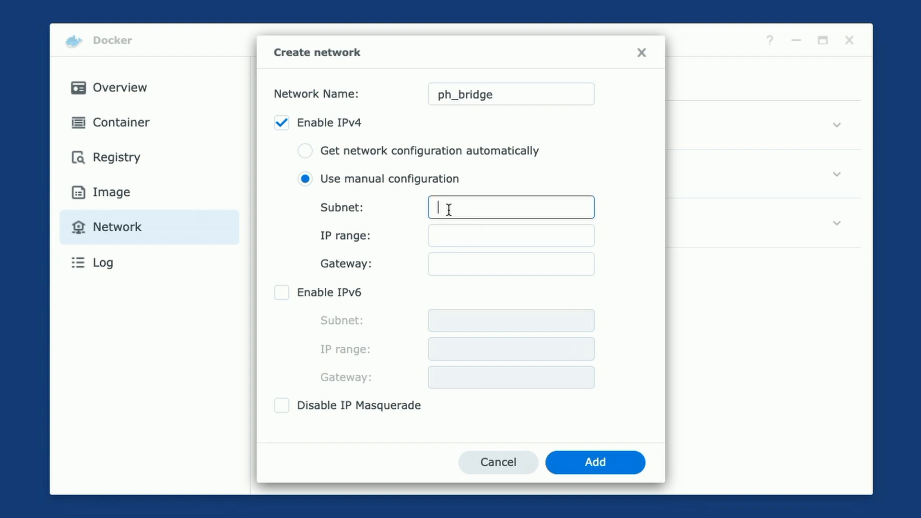
{"action": "type", "text": "192.168.70.0/24"}
{"action": "left_click", "coordinate": [454, 236]}
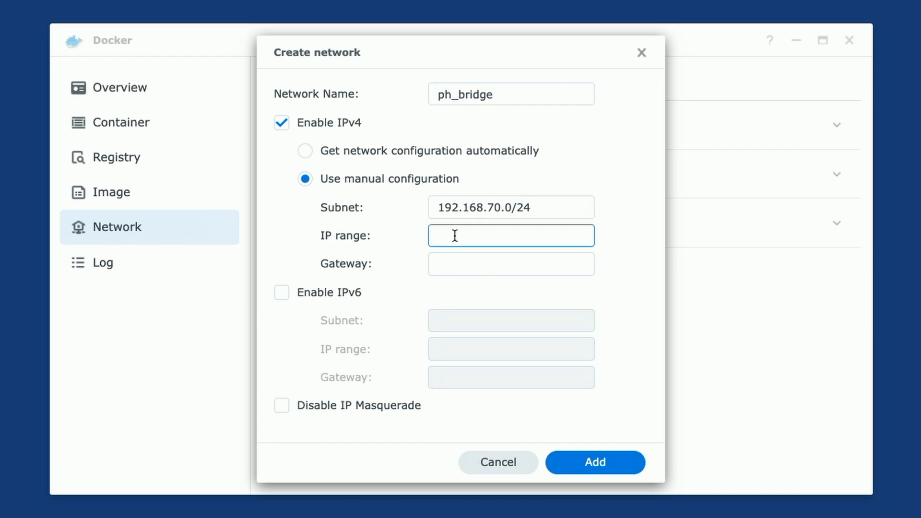
{"action": "type", "text": "192.168.70.2/32"}
{"action": "left_click", "coordinate": [454, 260]}
{"action": "type", "text": "192.168"}
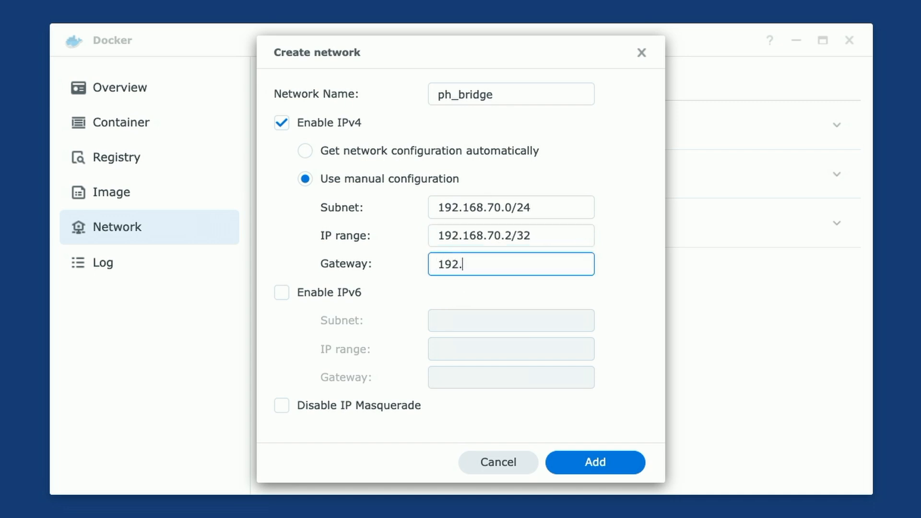
{"action": "type", "text": ".70.1"}
Create the ph_bridge network, then search the Docker registry for pihole
{"action": "left_click", "coordinate": [596, 462]}
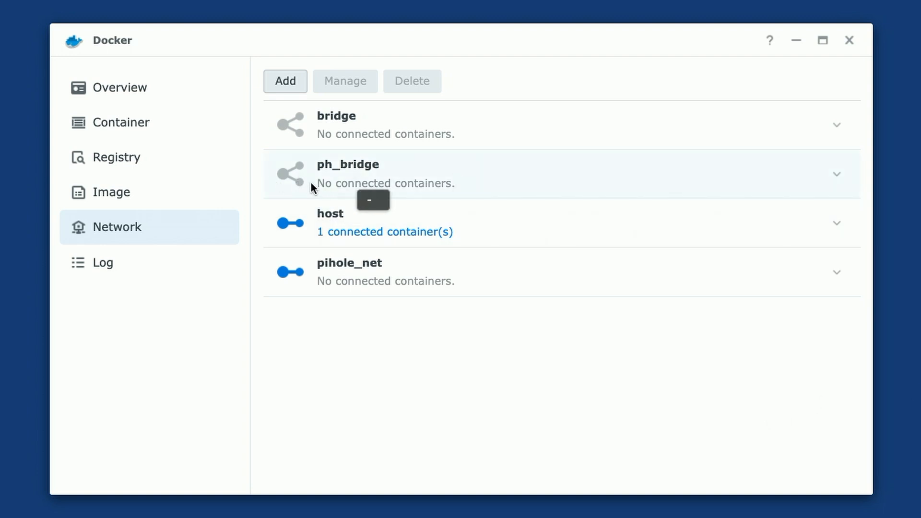
{"action": "left_click", "coordinate": [849, 41]}
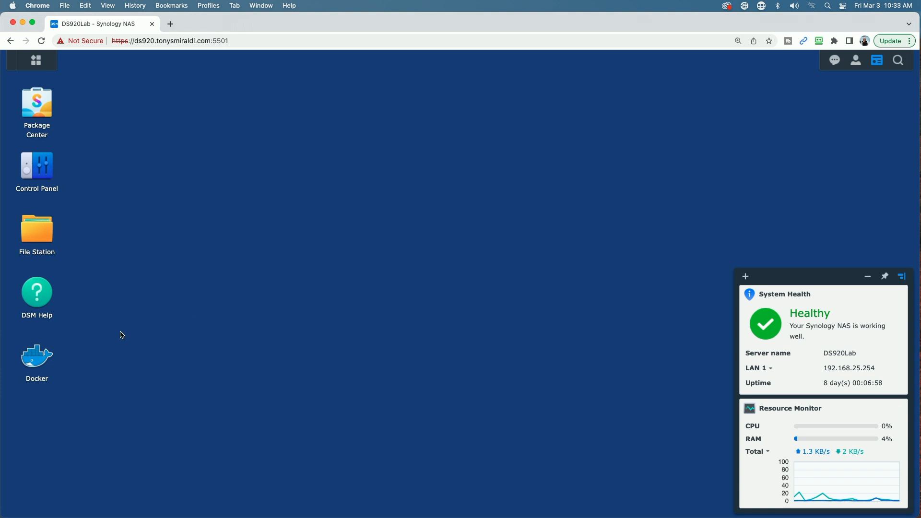
{"action": "left_click", "coordinate": [37, 359]}
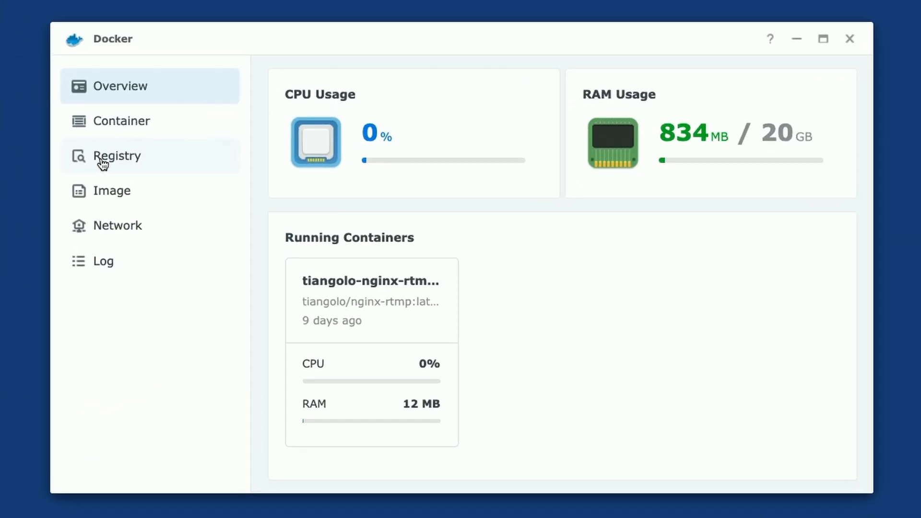
{"action": "left_click", "coordinate": [102, 162]}
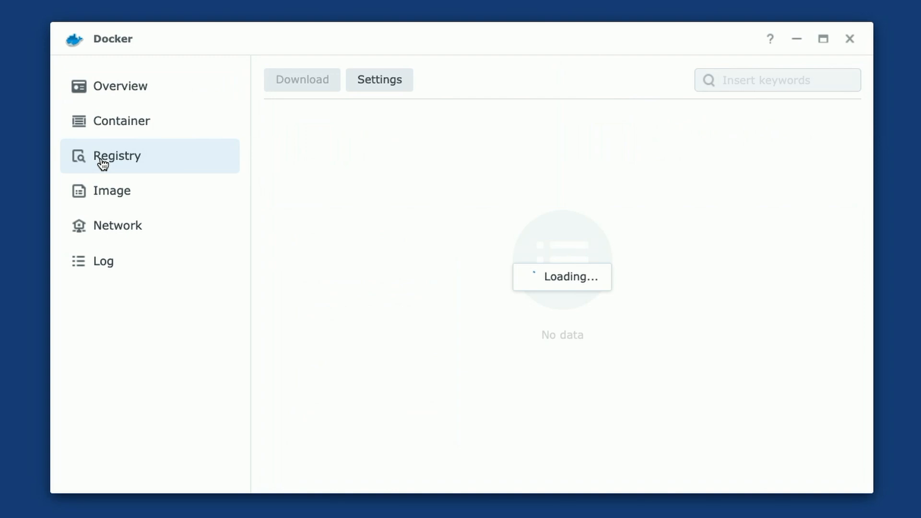
{"action": "left_click", "coordinate": [740, 81]}
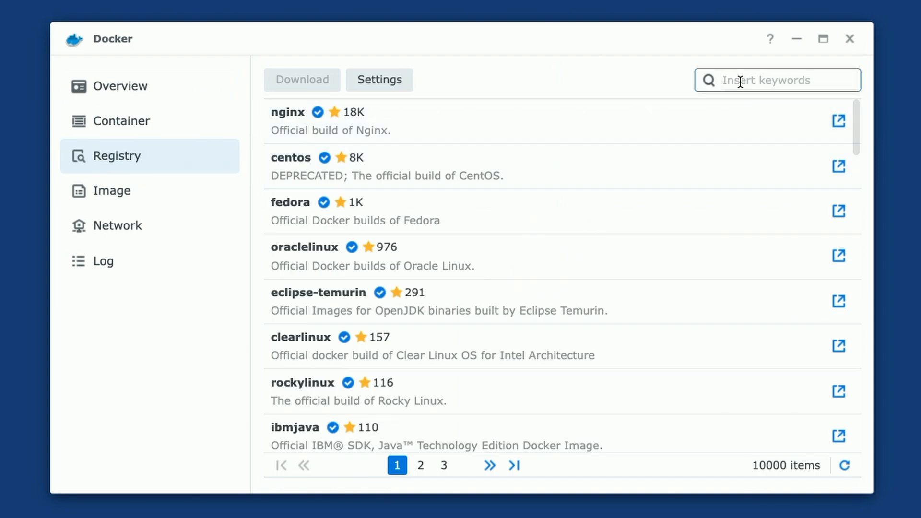
{"action": "type", "text": "pihole"}
{"action": "key", "text": "Return"}
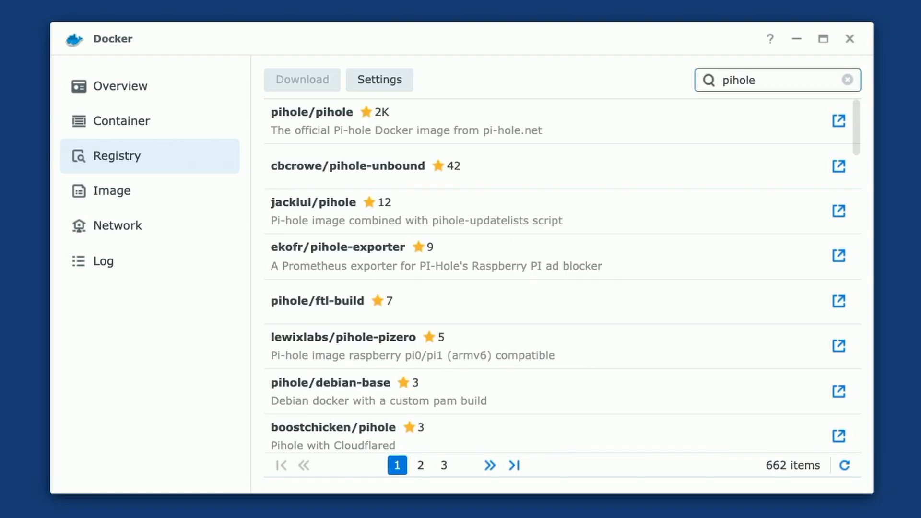
Download pihole/pihole with the latest tag and view it among local images
{"action": "left_click", "coordinate": [353, 130]}
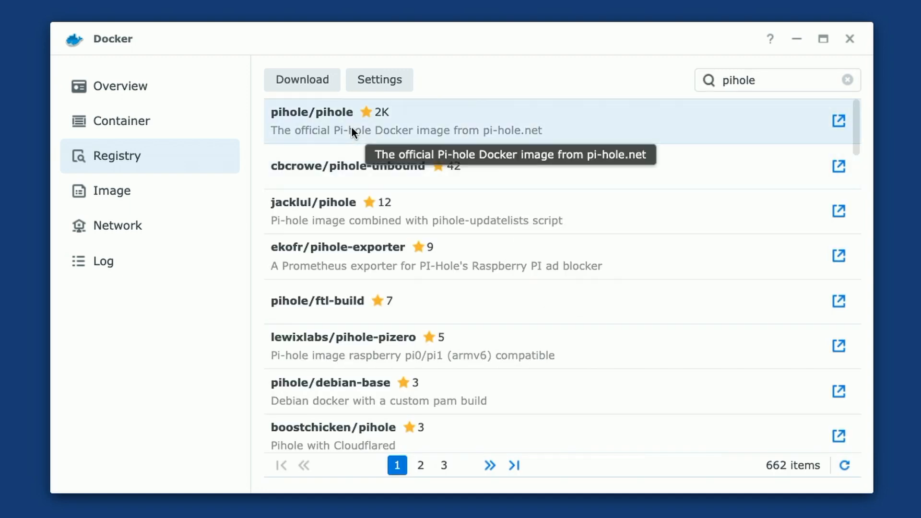
{"action": "left_click", "coordinate": [301, 79]}
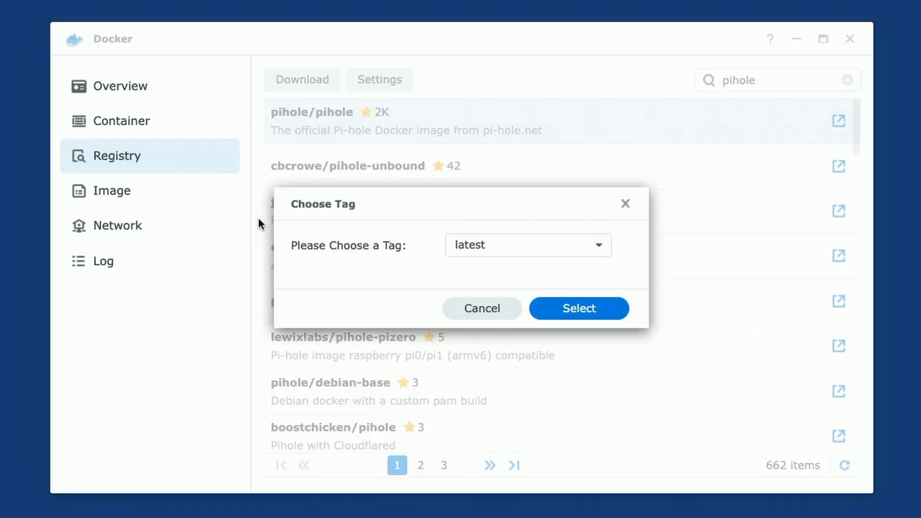
{"action": "left_click", "coordinate": [581, 309]}
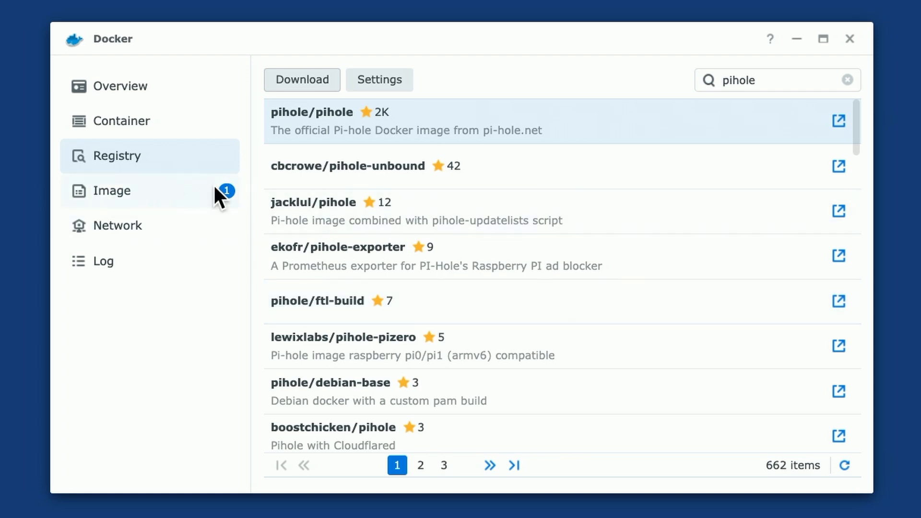
{"action": "left_click", "coordinate": [141, 194]}
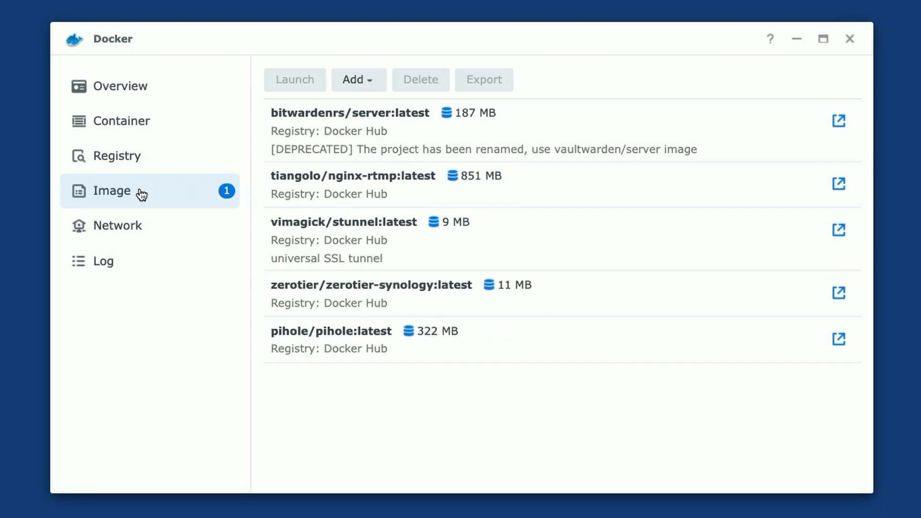
Launch a pihole/pihole:latest container on pihole_net and ph_bridge instead of bridge
{"action": "left_click", "coordinate": [330, 343]}
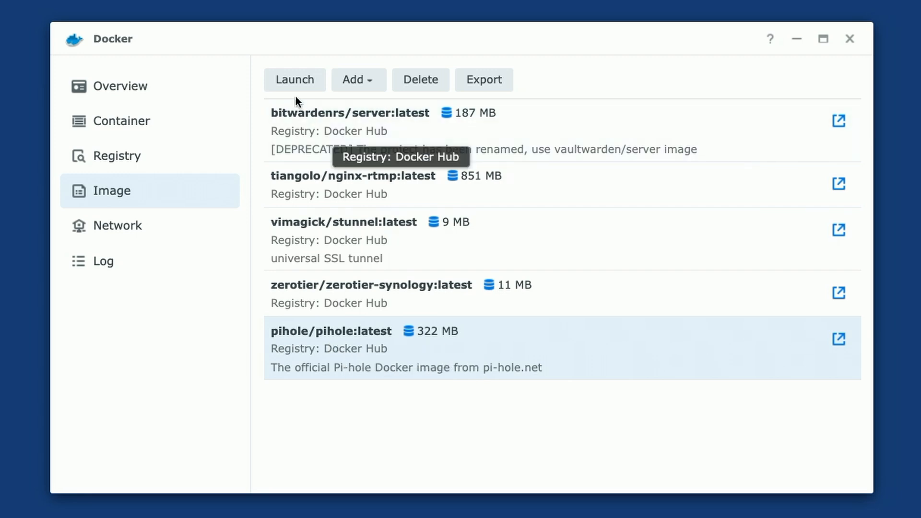
{"action": "left_click", "coordinate": [297, 80]}
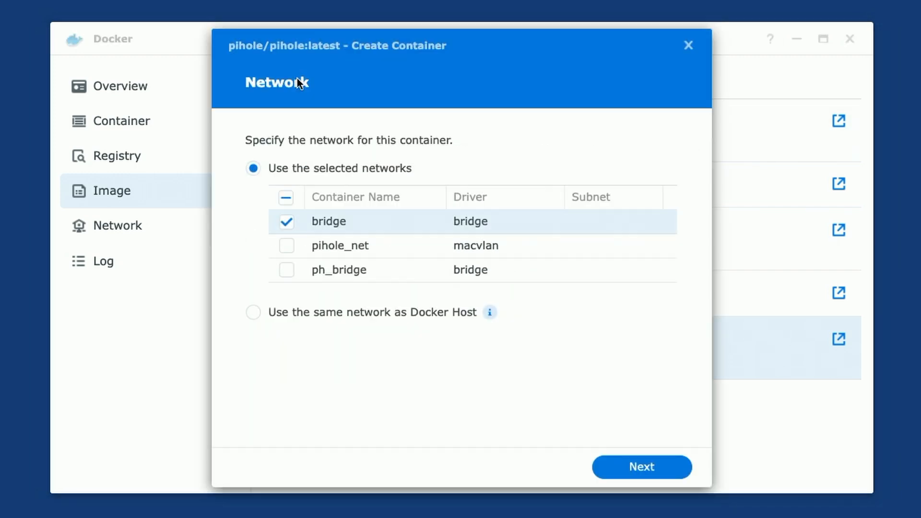
{"action": "left_click", "coordinate": [285, 220]}
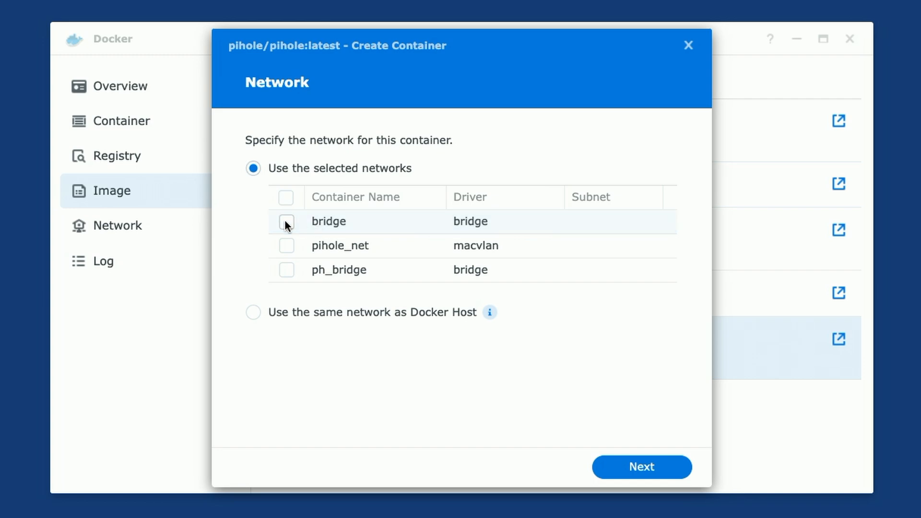
{"action": "left_click", "coordinate": [286, 246]}
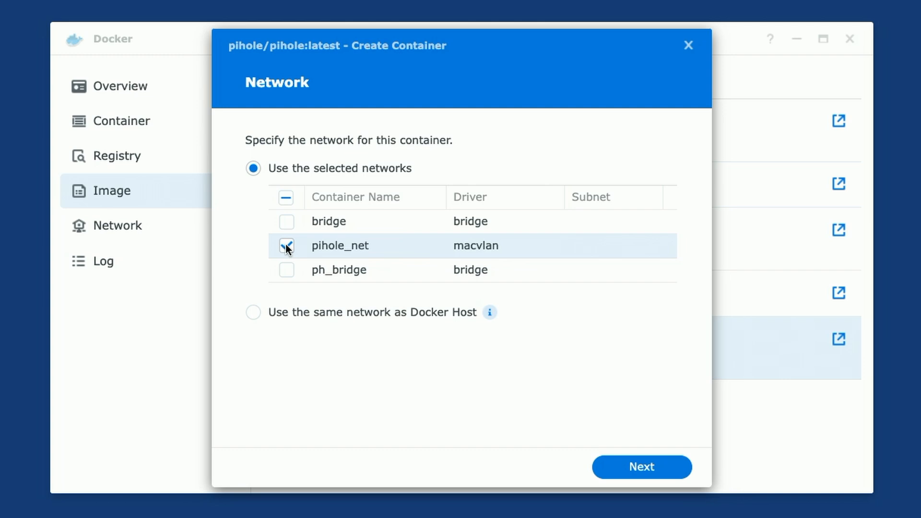
{"action": "left_click", "coordinate": [288, 270]}
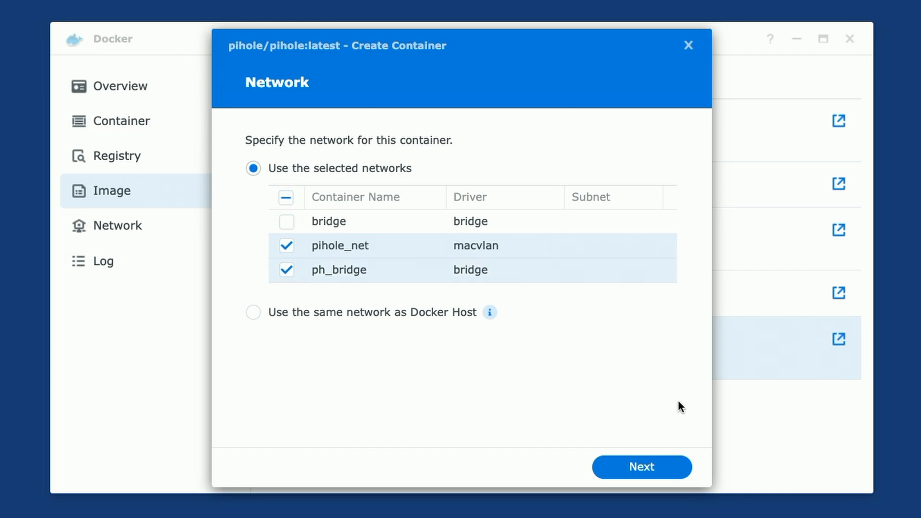
{"action": "left_click", "coordinate": [641, 467]}
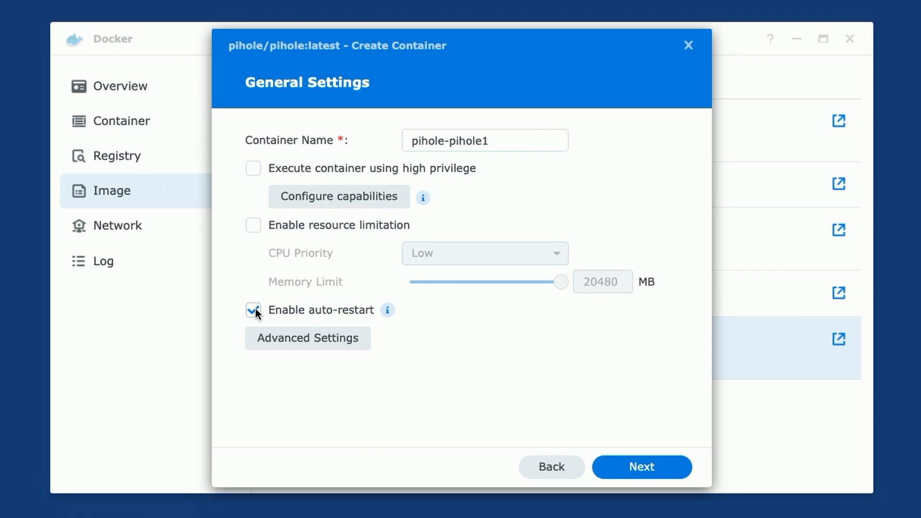
Add a WEBPASSWORD environment variable set to the chosen admin password
{"action": "left_click", "coordinate": [297, 340]}
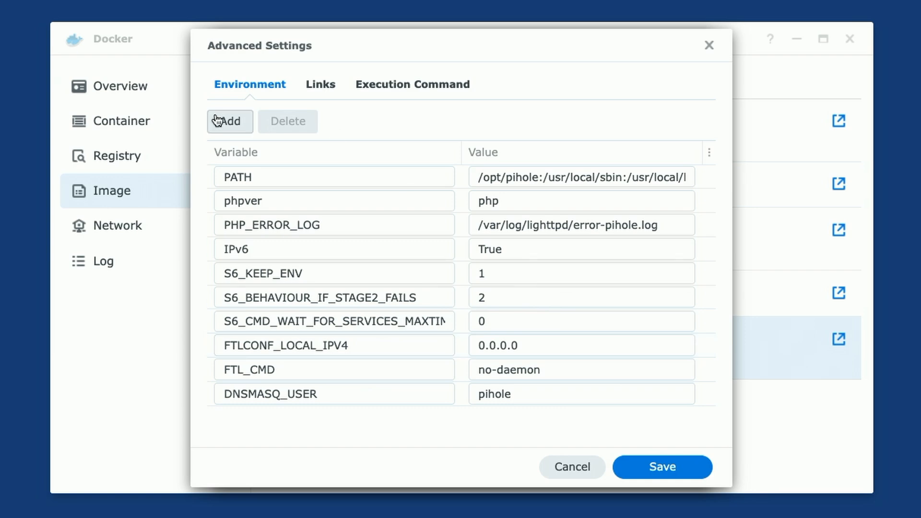
{"action": "left_click", "coordinate": [231, 127]}
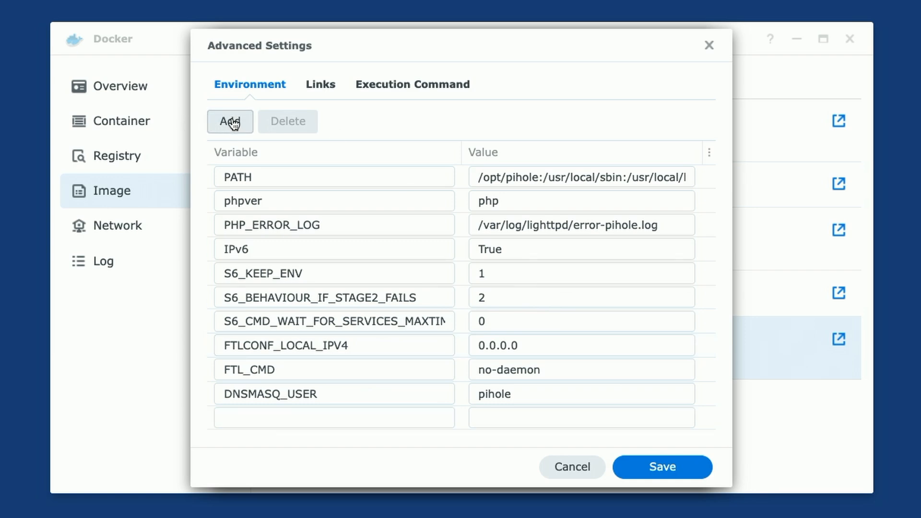
{"action": "left_click", "coordinate": [241, 420]}
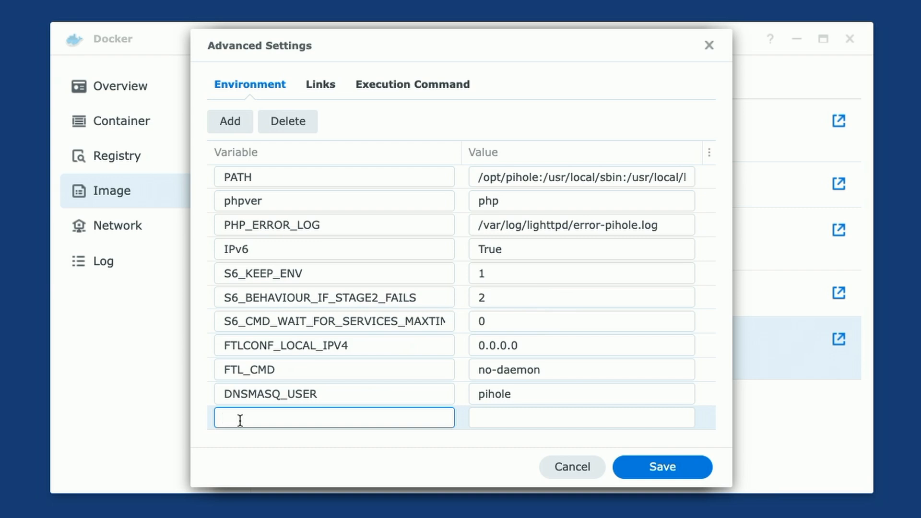
{"action": "type", "text": "WEBPASSWORD"}
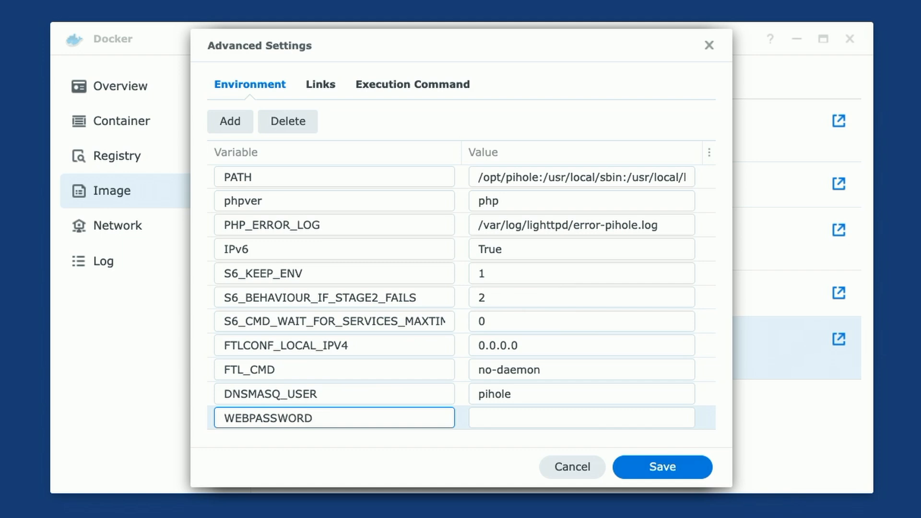
{"action": "key", "text": "Tab"}
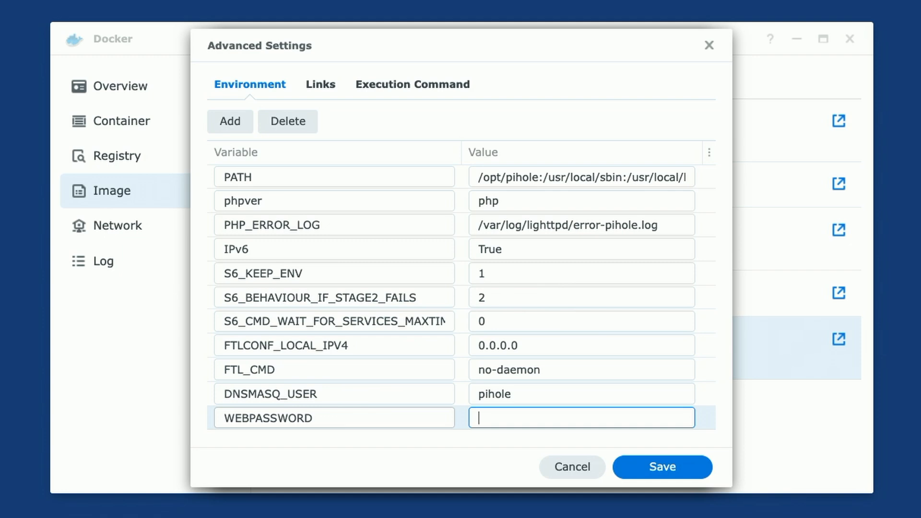
{"action": "type", "text": "12345678"}
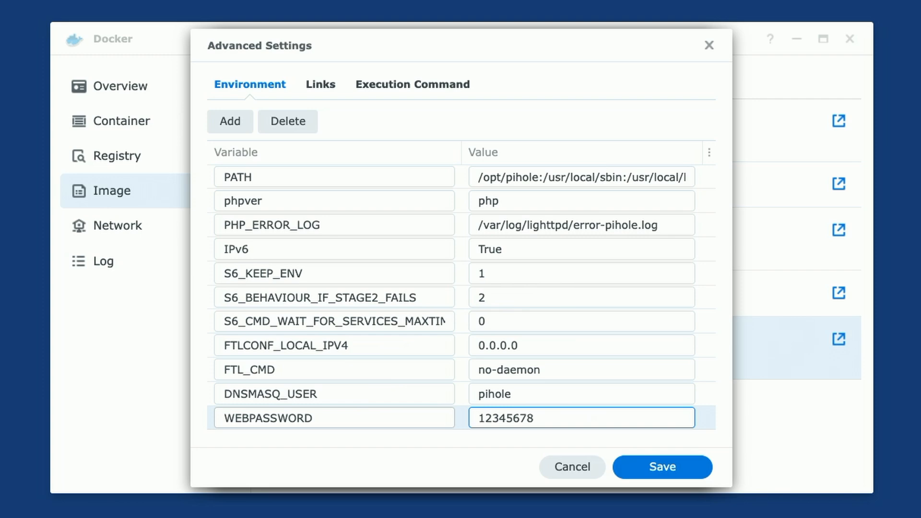
Add the environment variable DNSMASQ_LISTENING with value local
{"action": "left_click", "coordinate": [231, 123]}
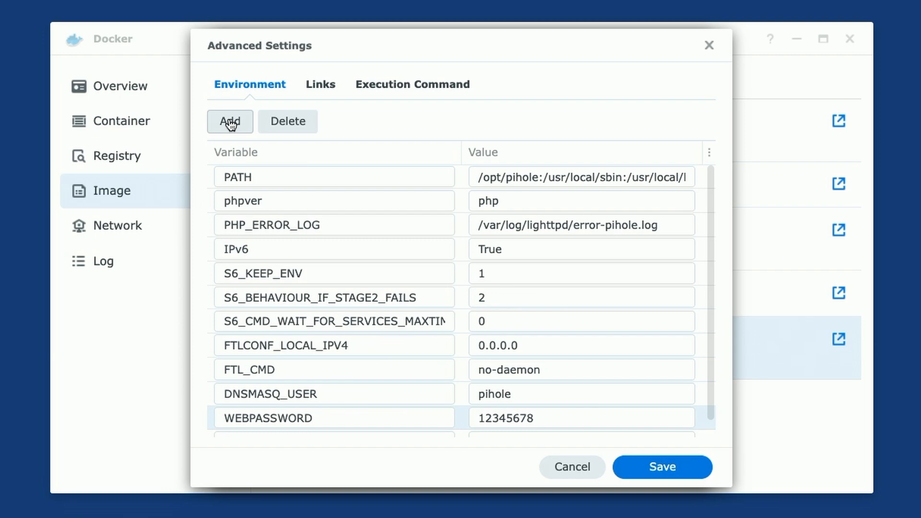
{"action": "scroll", "coordinate": [390, 357], "scroll_direction": "down", "scroll_amount": 1}
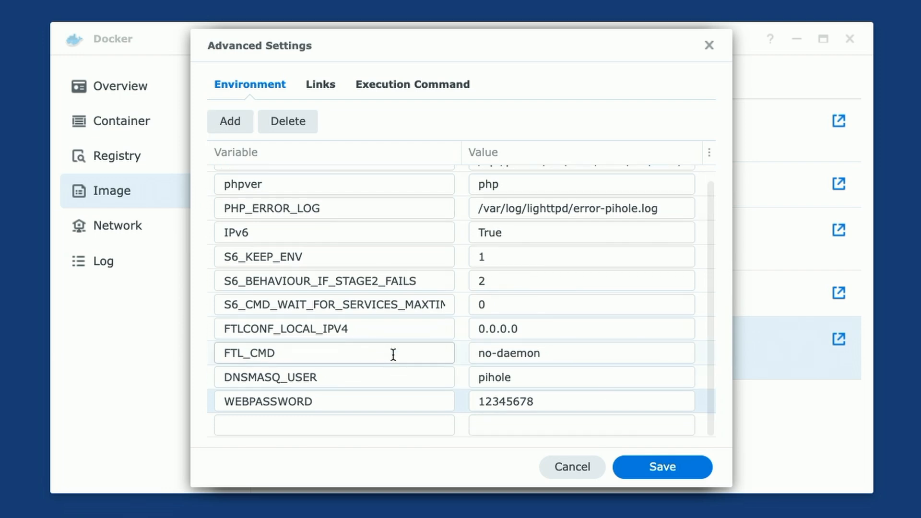
{"action": "left_click", "coordinate": [278, 425]}
{"action": "type", "text": "D"}
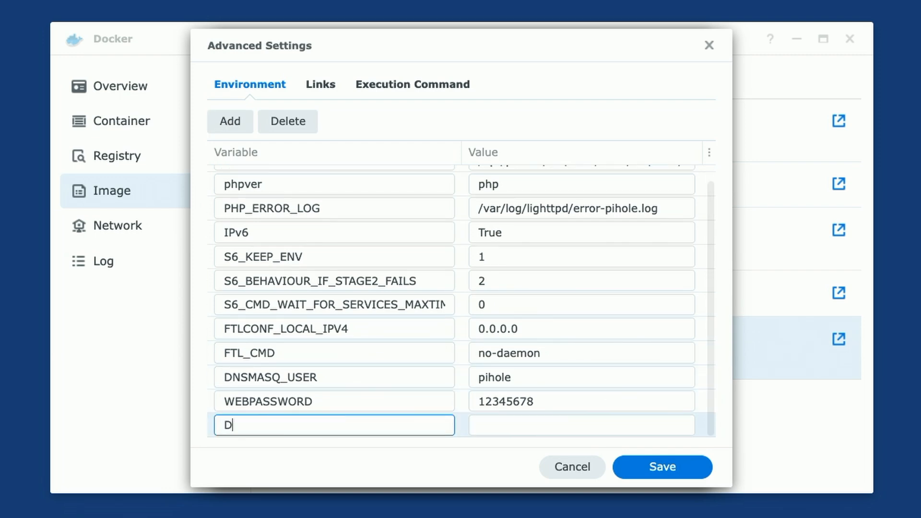
{"action": "type", "text": "NSMASQ_LIS"}
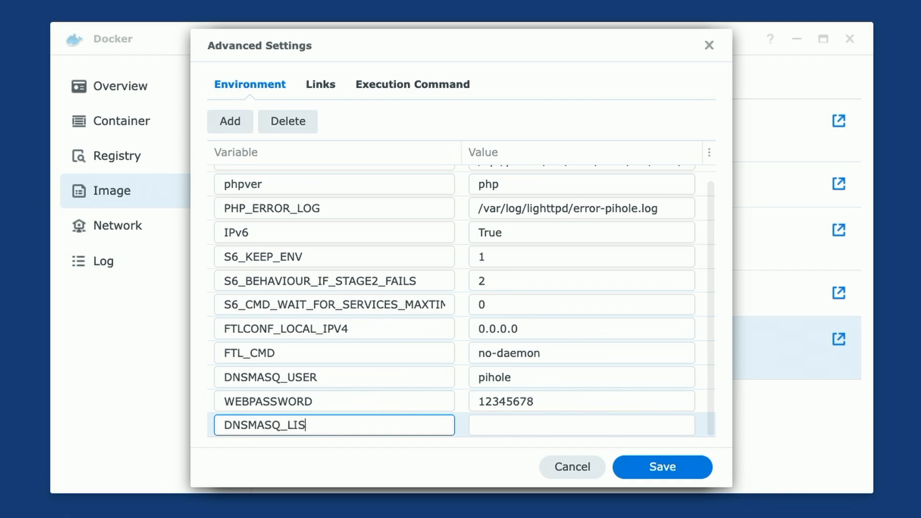
{"action": "type", "text": "TENING"}
{"action": "left_click", "coordinate": [490, 430]}
{"action": "type", "text": "local"}
Add the environment variable VIRTUAL_HOST with value pihole
{"action": "left_click", "coordinate": [223, 123]}
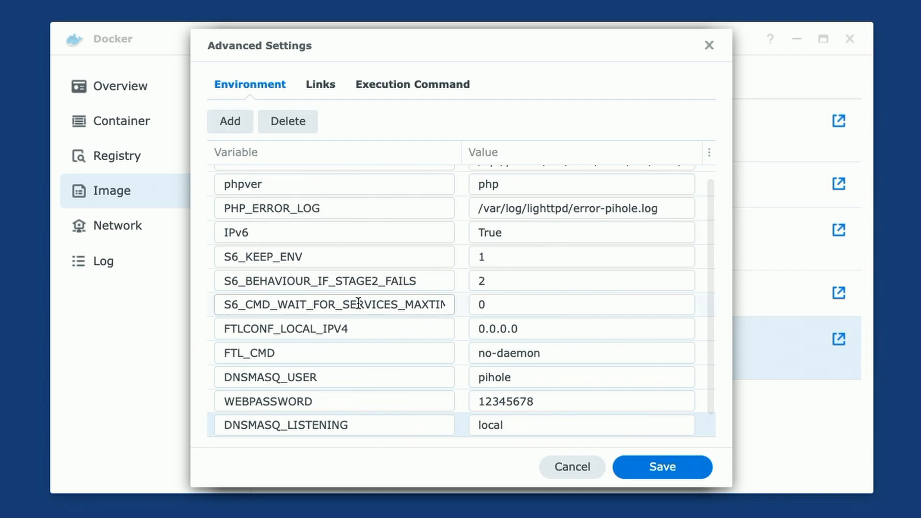
{"action": "scroll", "coordinate": [360, 304], "scroll_direction": "down", "scroll_amount": 1}
{"action": "left_click", "coordinate": [240, 426]}
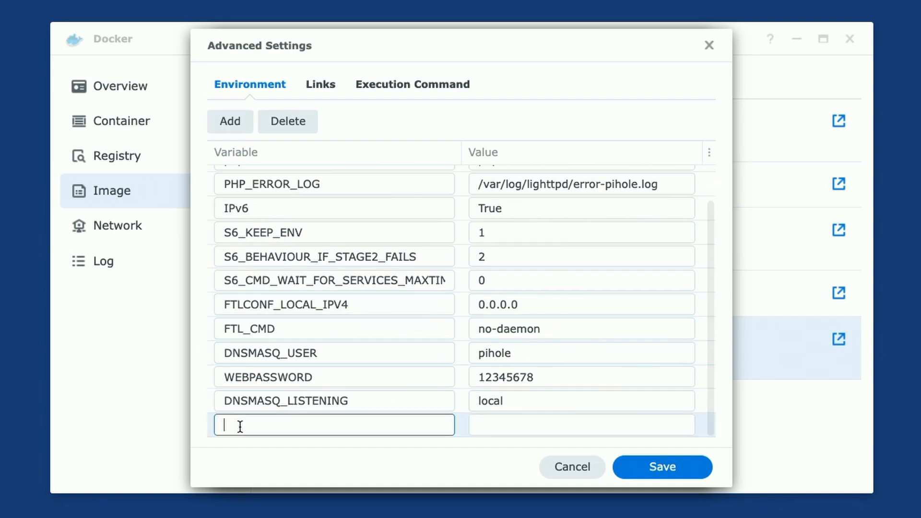
{"action": "type", "text": "VIRTUAL_H"}
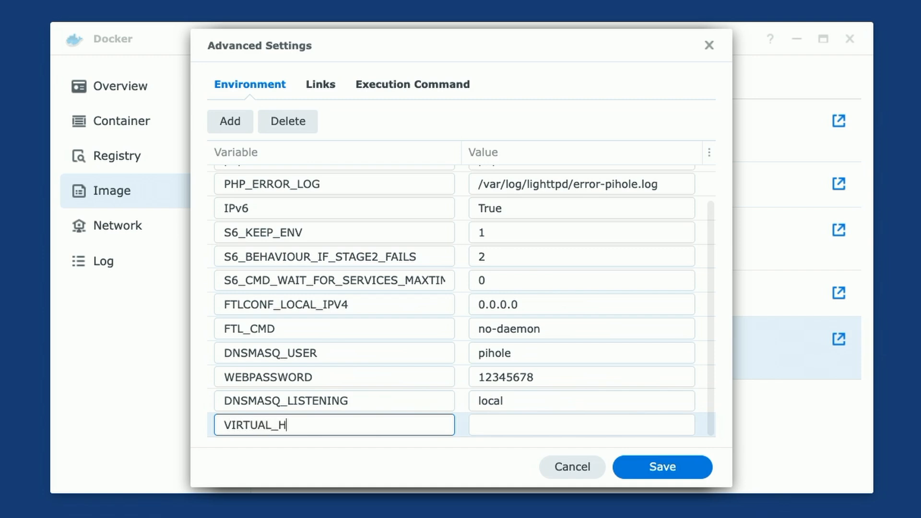
{"action": "type", "text": "OST"}
{"action": "key", "text": "Tab"}
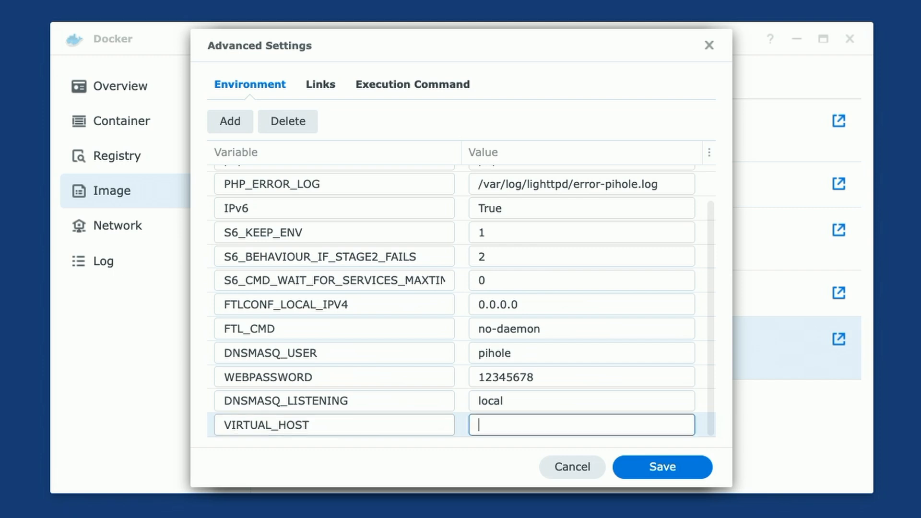
{"action": "type", "text": "pihole"}
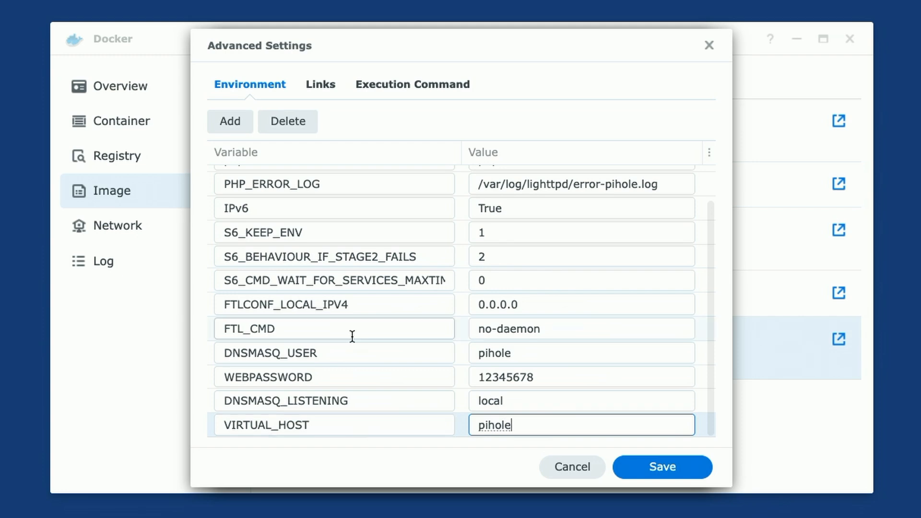
Add SERVERIP as 192.168.25.45 and save the environment settings
{"action": "left_click", "coordinate": [231, 126]}
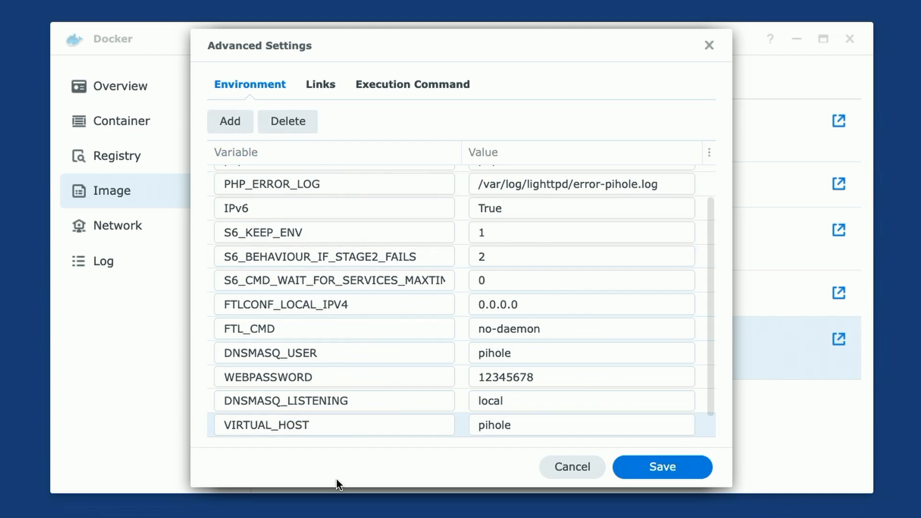
{"action": "scroll", "coordinate": [313, 358], "scroll_direction": "down", "scroll_amount": 1}
{"action": "left_click", "coordinate": [268, 424]}
{"action": "type", "text": "S"}
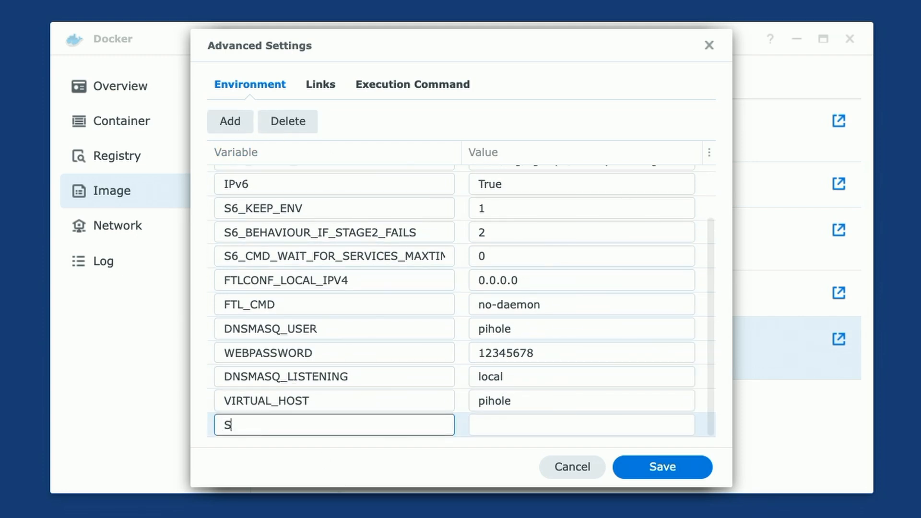
{"action": "type", "text": "ERVERIP"}
{"action": "key", "text": "Tab"}
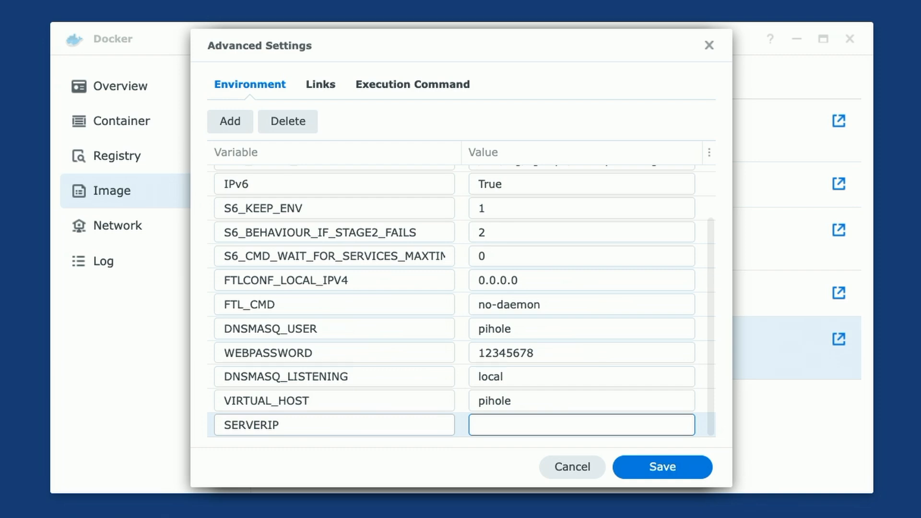
{"action": "type", "text": "192.168.25.45"}
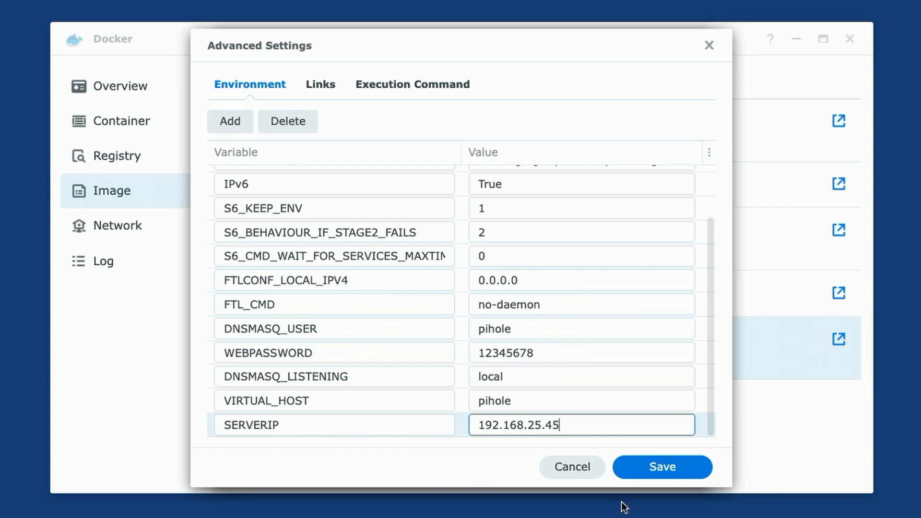
{"action": "left_click", "coordinate": [664, 468]}
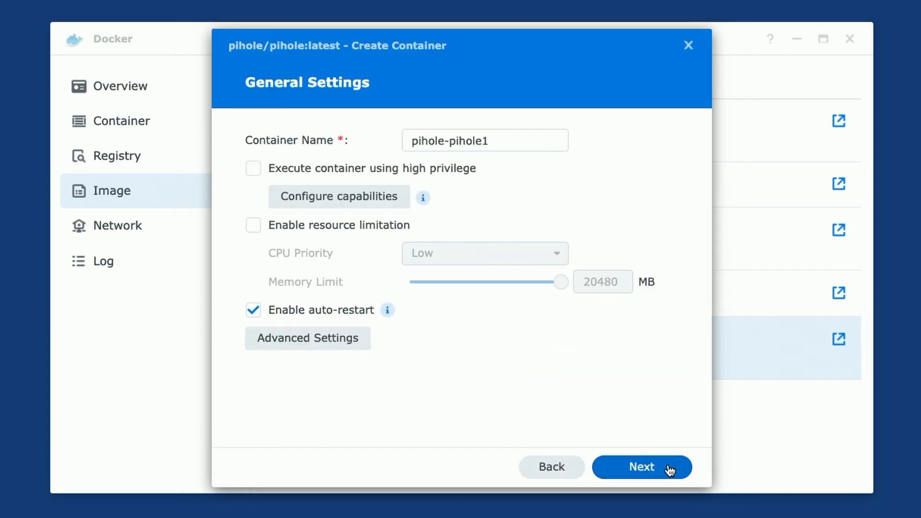
Advance past General and Port Settings, leaving ports on Auto, to Volume Settings
{"action": "left_click", "coordinate": [646, 468]}
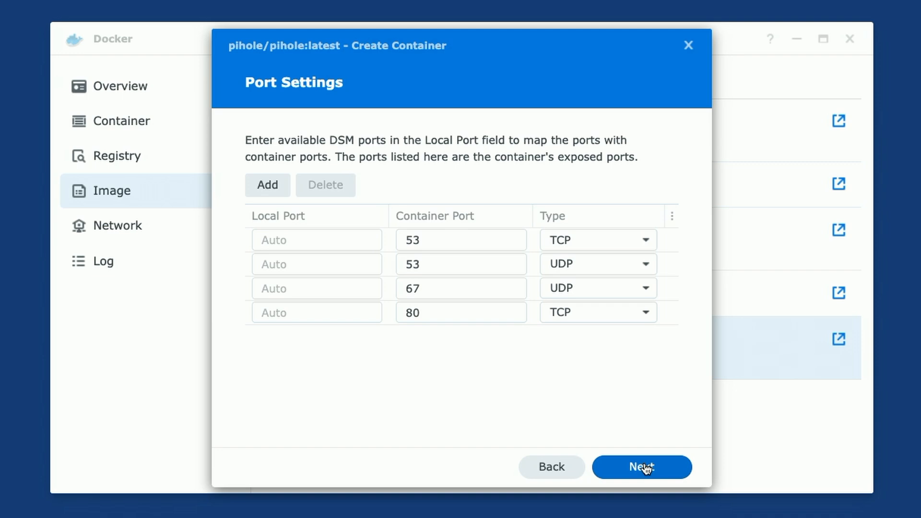
{"action": "left_click", "coordinate": [646, 468]}
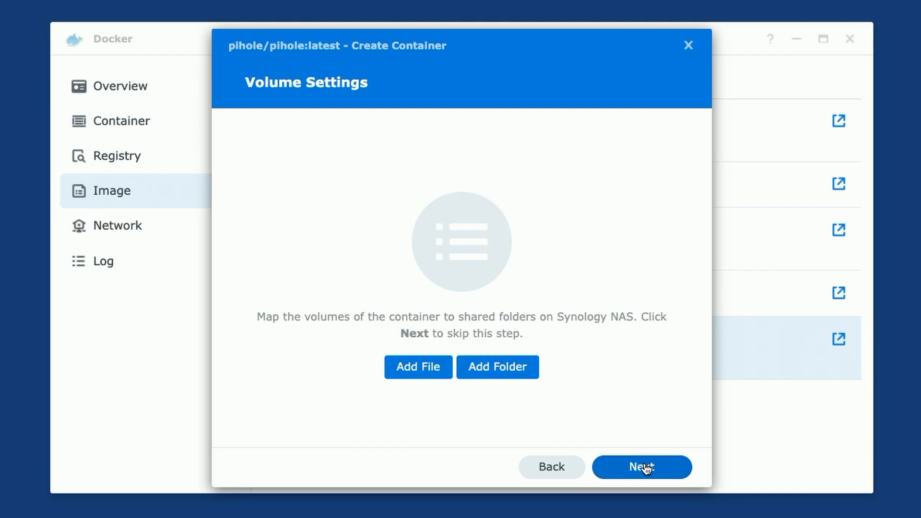
Mount the docker/Pihole/dnsmasq.d folder at /etc/dnsmasq.d
{"action": "left_click", "coordinate": [501, 374]}
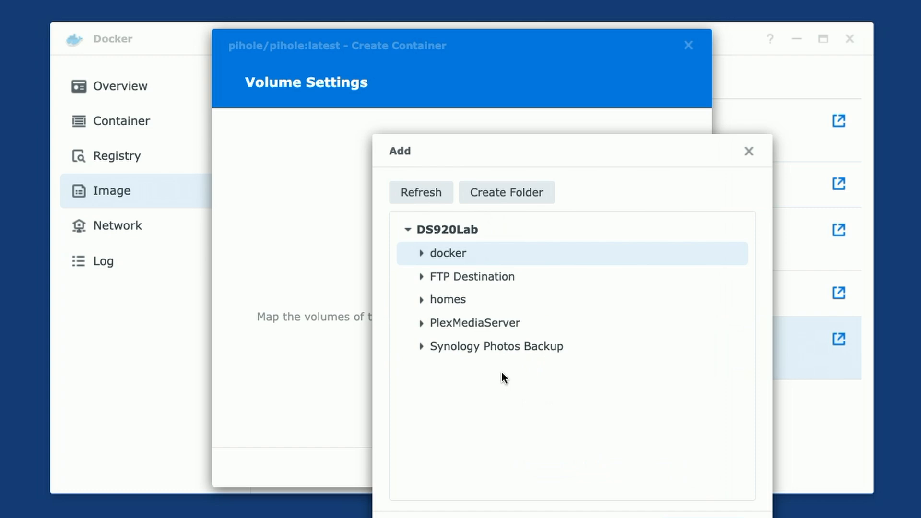
{"action": "left_click", "coordinate": [421, 254]}
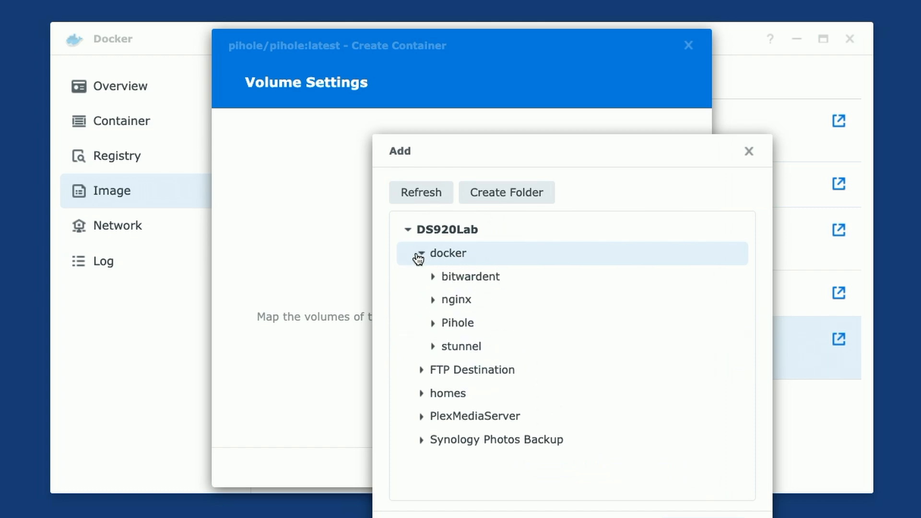
{"action": "left_click", "coordinate": [433, 324]}
{"action": "left_click", "coordinate": [472, 353]}
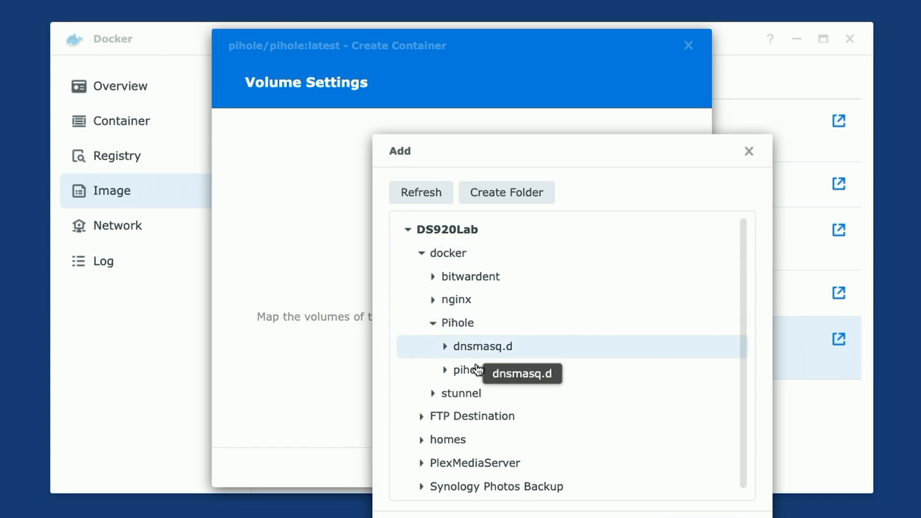
{"action": "left_click", "coordinate": [710, 517]}
{"action": "left_click", "coordinate": [422, 223]}
{"action": "type", "text": "/"}
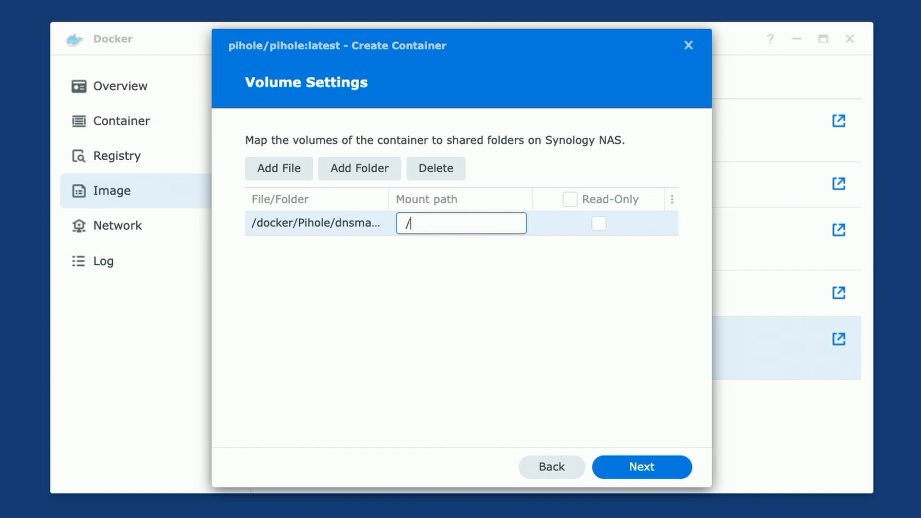
{"action": "type", "text": "etc/dnsmasq.d"}
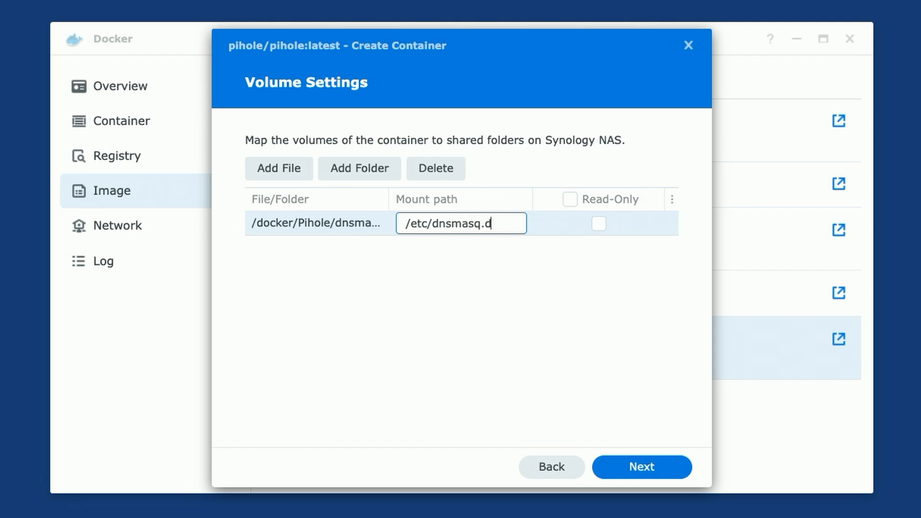
Mount the docker/Pihole/pihole folder at /etc/pihole
{"action": "left_click", "coordinate": [360, 168]}
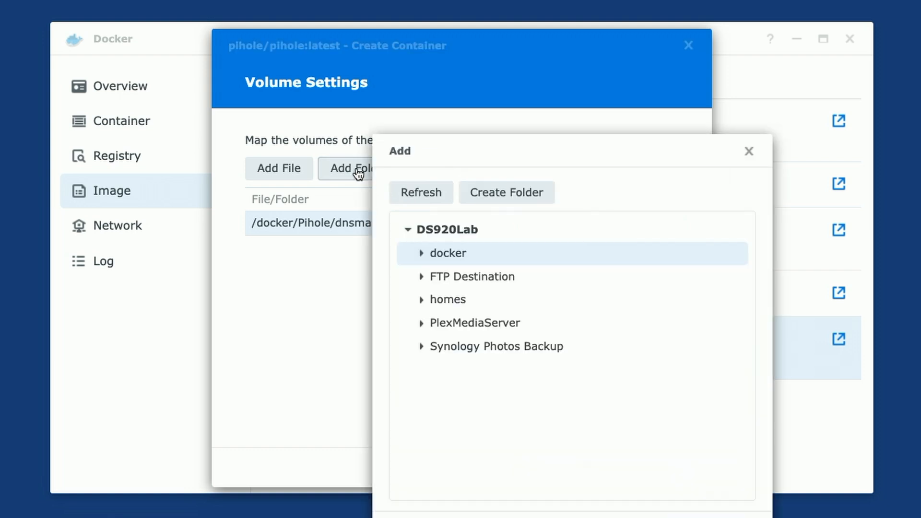
{"action": "left_click", "coordinate": [421, 254]}
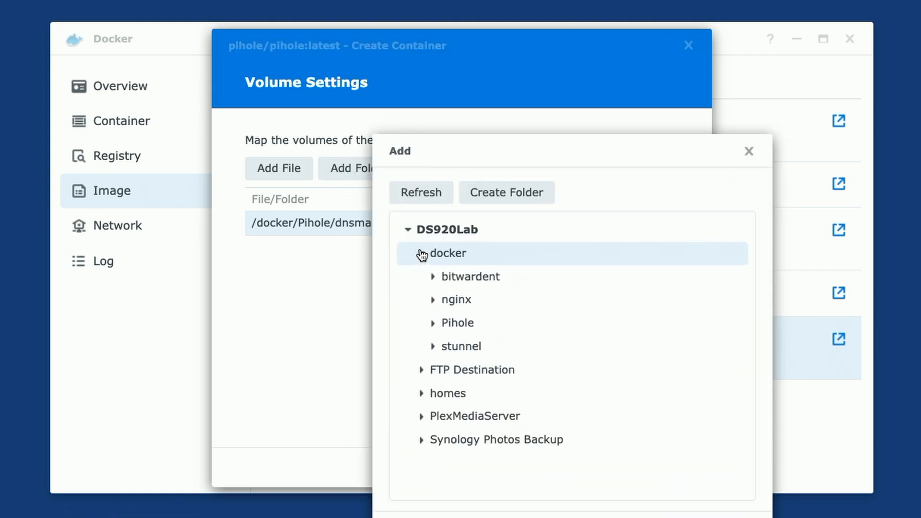
{"action": "left_click", "coordinate": [434, 324]}
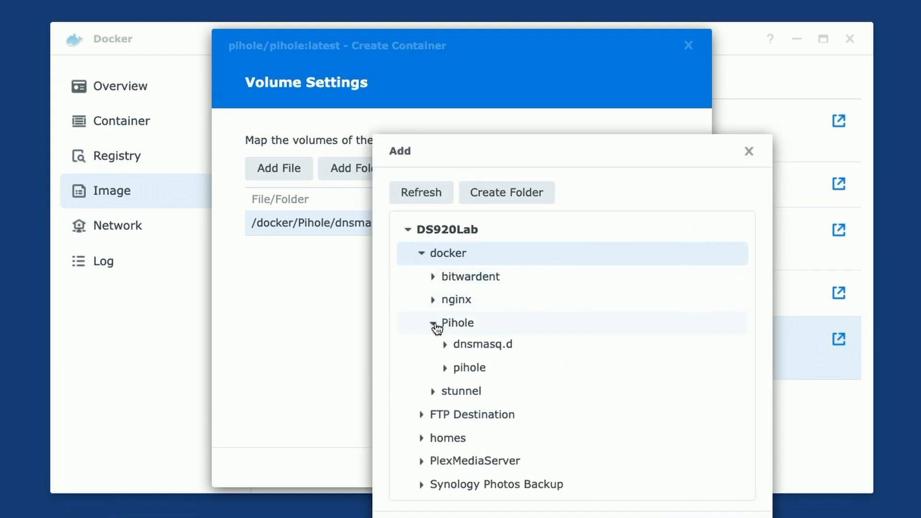
{"action": "left_click", "coordinate": [468, 374]}
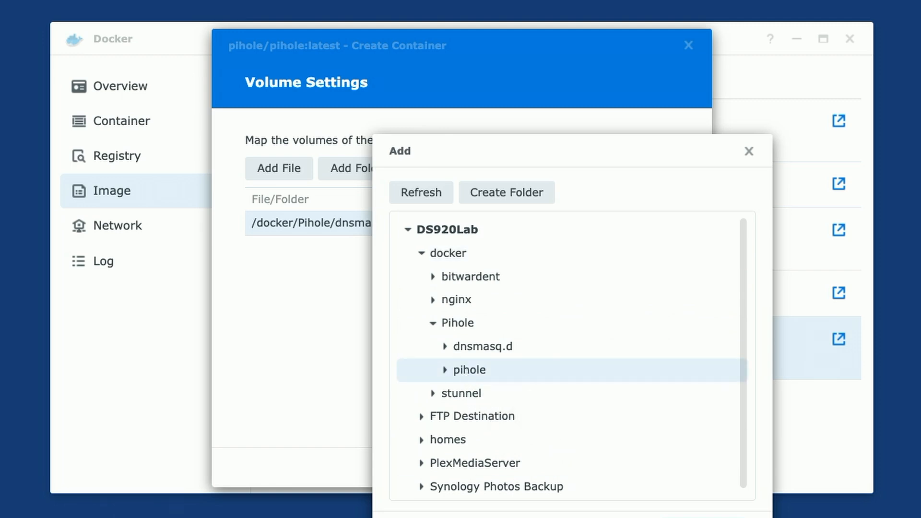
{"action": "left_click", "coordinate": [709, 517]}
{"action": "left_click", "coordinate": [413, 247]}
{"action": "type", "text": "/etc"}
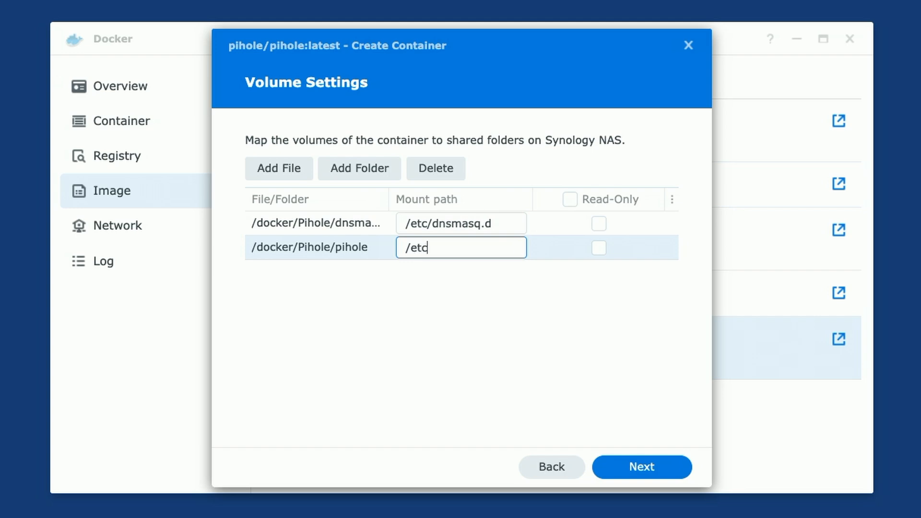
{"action": "type", "text": "/pihole"}
Review the Summary page and finish creating the pihole-pihole1 container
{"action": "left_click", "coordinate": [642, 467]}
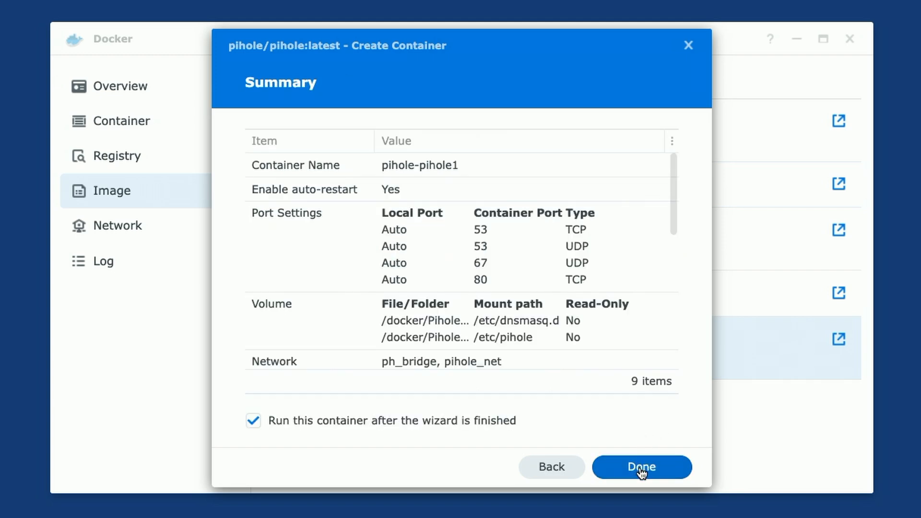
{"action": "scroll", "coordinate": [503, 331], "scroll_direction": "down", "scroll_amount": 4}
{"action": "scroll", "coordinate": [502, 330], "scroll_direction": "down", "scroll_amount": 3}
{"action": "scroll", "coordinate": [502, 328], "scroll_direction": "up", "scroll_amount": 8}
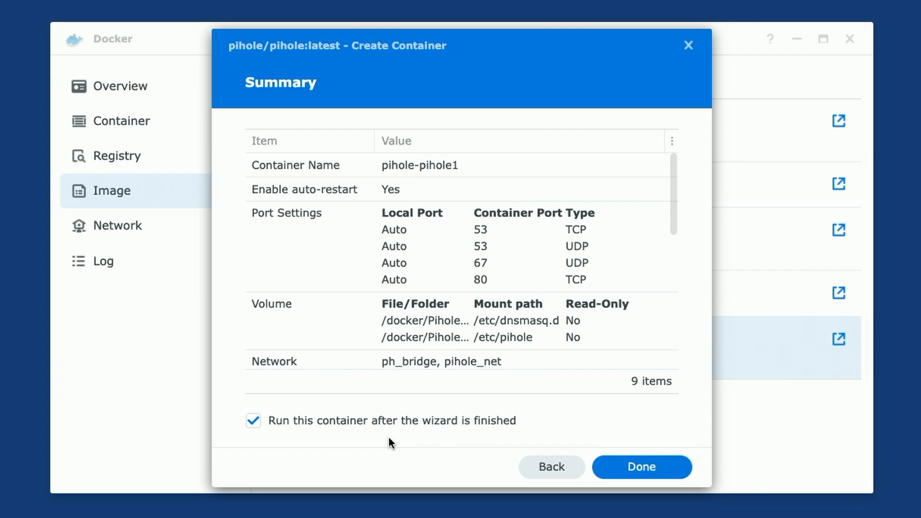
{"action": "left_click", "coordinate": [644, 467]}
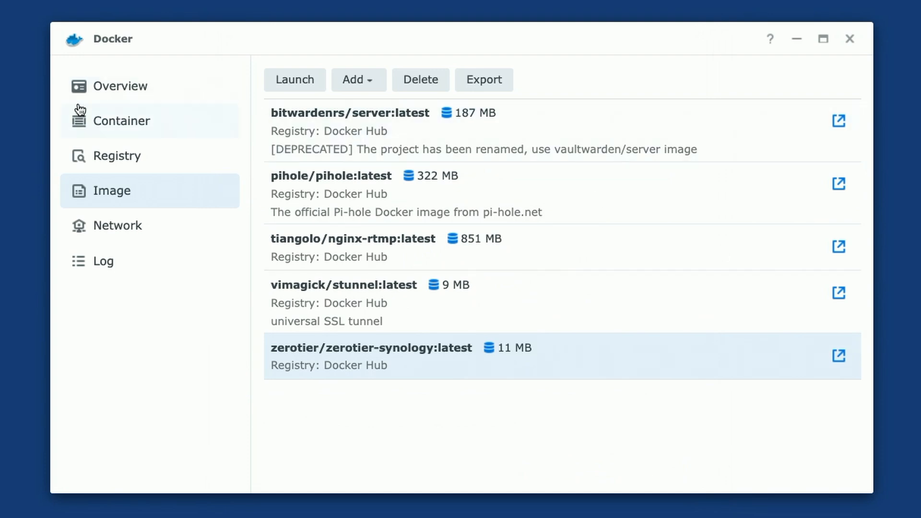
Show the Docker container list to check that pihole-pihole1 is running
{"action": "left_click", "coordinate": [114, 123]}
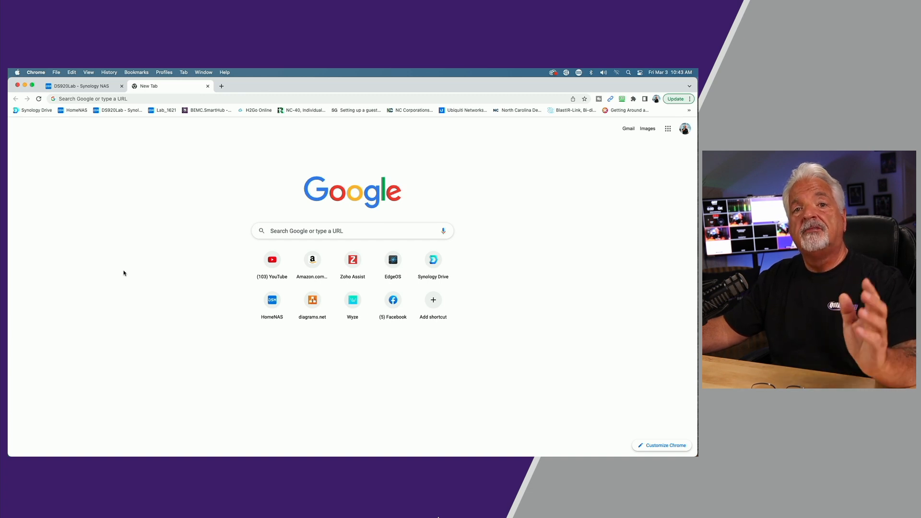
Enter the Pi-hole server address 192.168.25.45/ in the new Chrome tab's address bar
{"action": "left_click", "coordinate": [73, 99]}
{"action": "type", "text": "192.1"}
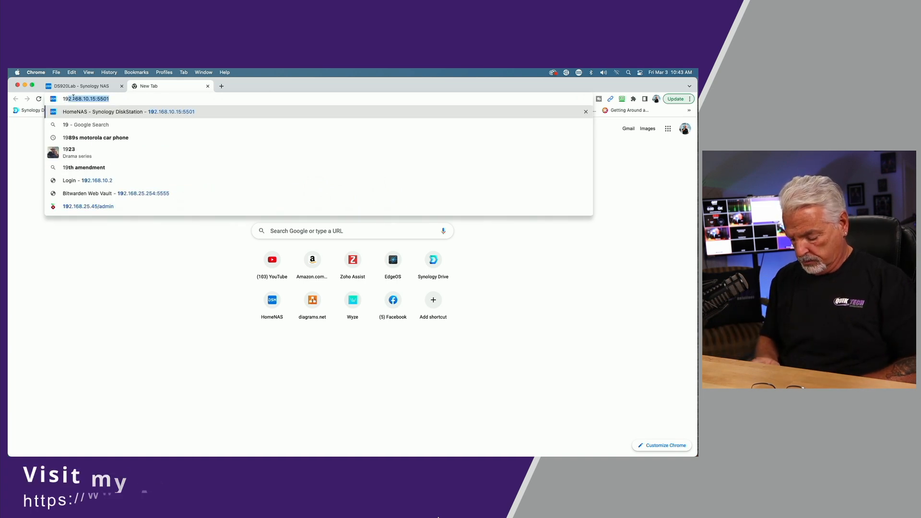
{"action": "type", "text": "68.25."}
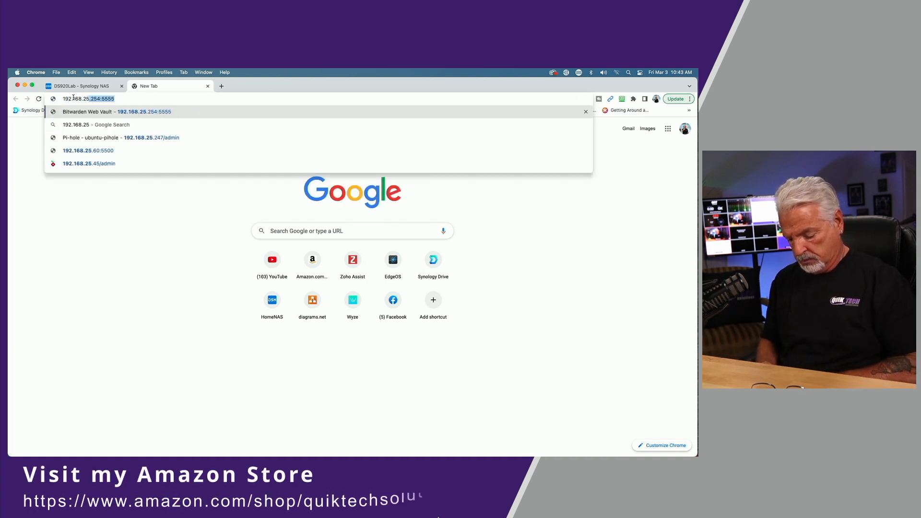